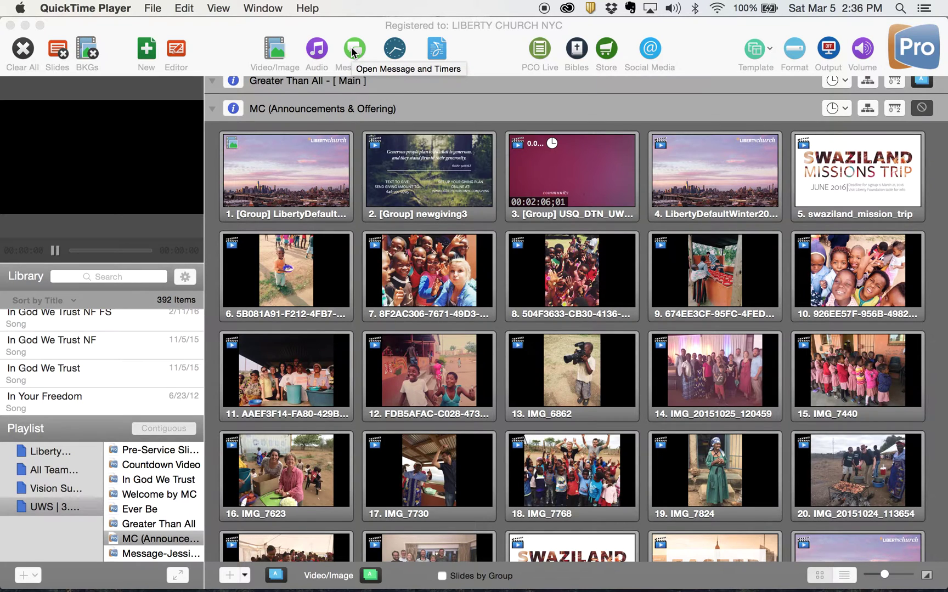
- Hide the video and image bin, then open and close the Messages window twice
{"action": "left_click", "coordinate": [256, 53]}
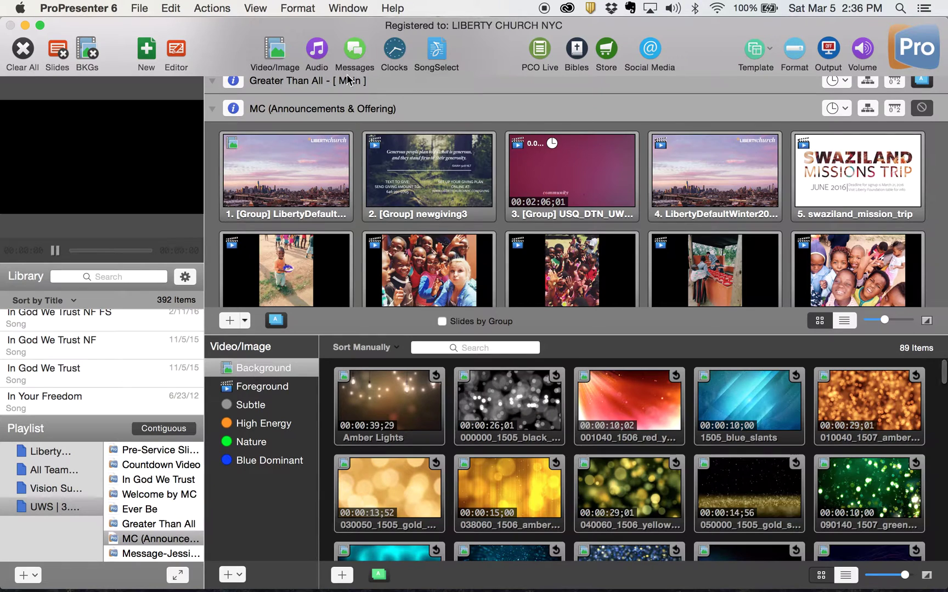
{"action": "left_click", "coordinate": [276, 51]}
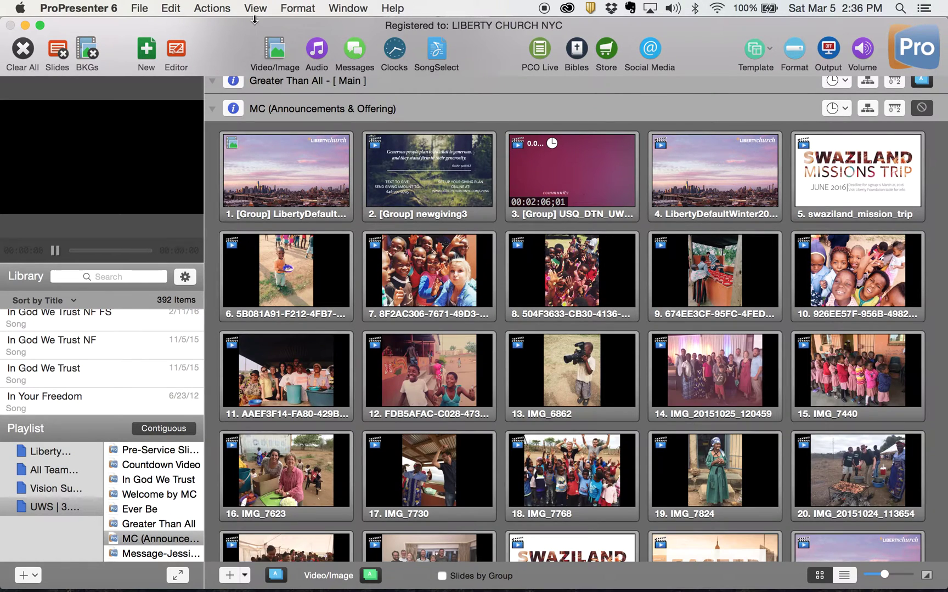
{"action": "left_click", "coordinate": [221, 9]}
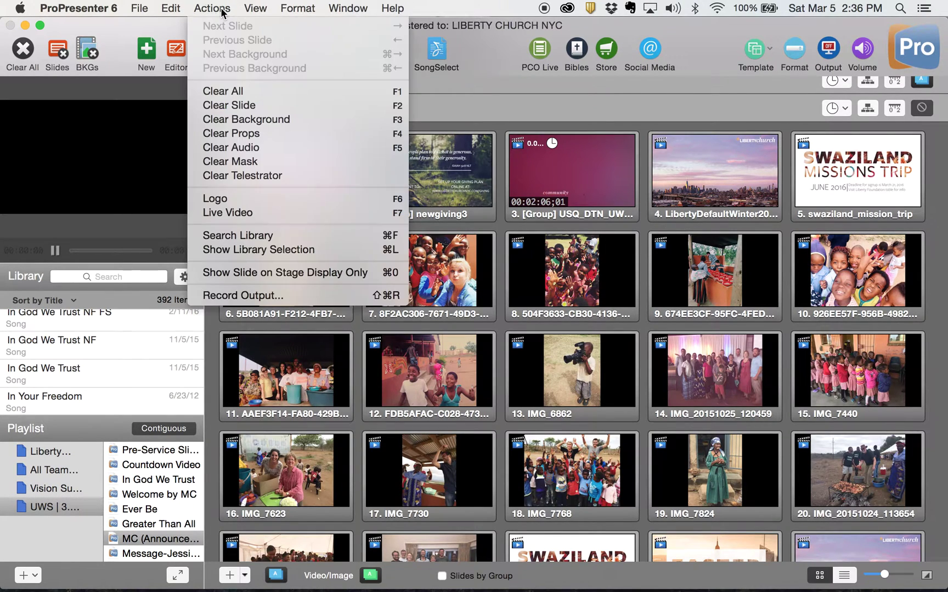
{"action": "mouse_move", "coordinate": [263, 11]}
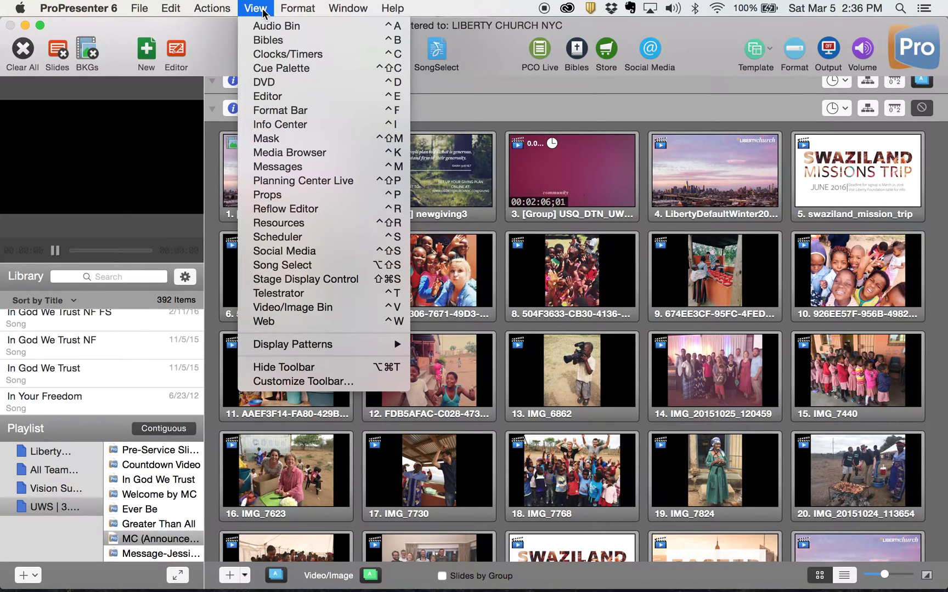
{"action": "left_click", "coordinate": [280, 171]}
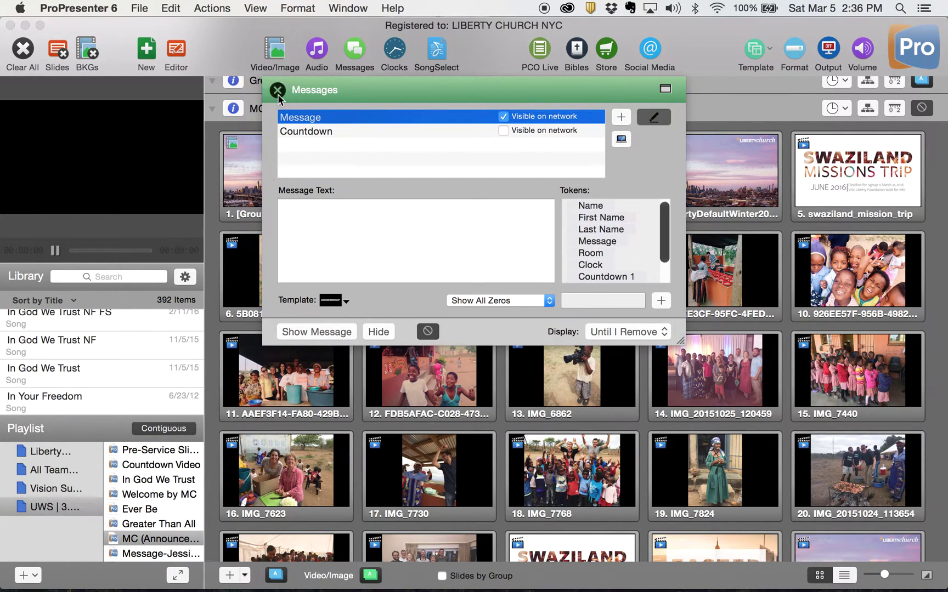
{"action": "left_click", "coordinate": [278, 91]}
{"action": "left_click", "coordinate": [353, 50]}
{"action": "left_click", "coordinate": [278, 90]}
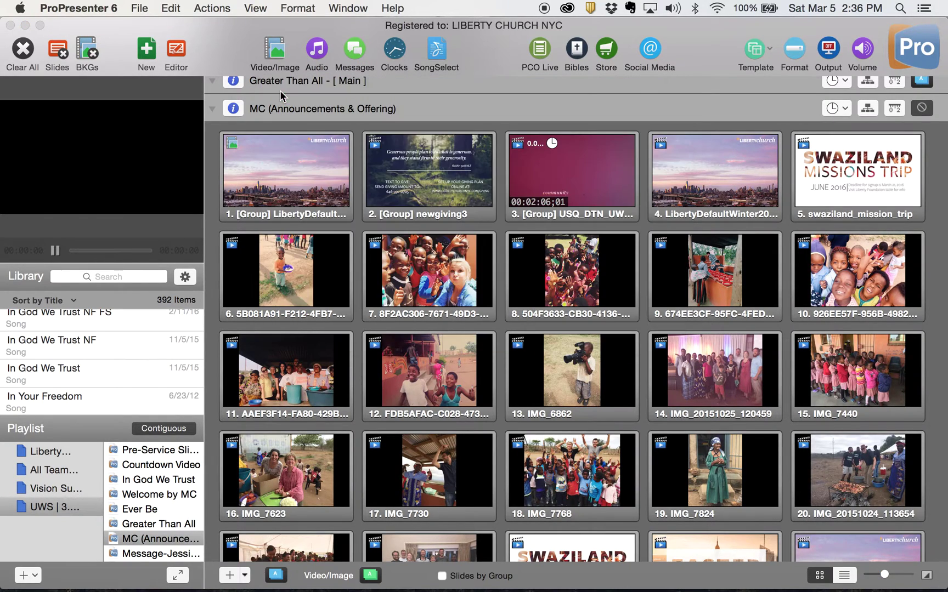
- Customize the toolbar to add a Clocks shortcut next to Messages
{"action": "left_click", "coordinate": [258, 10]}
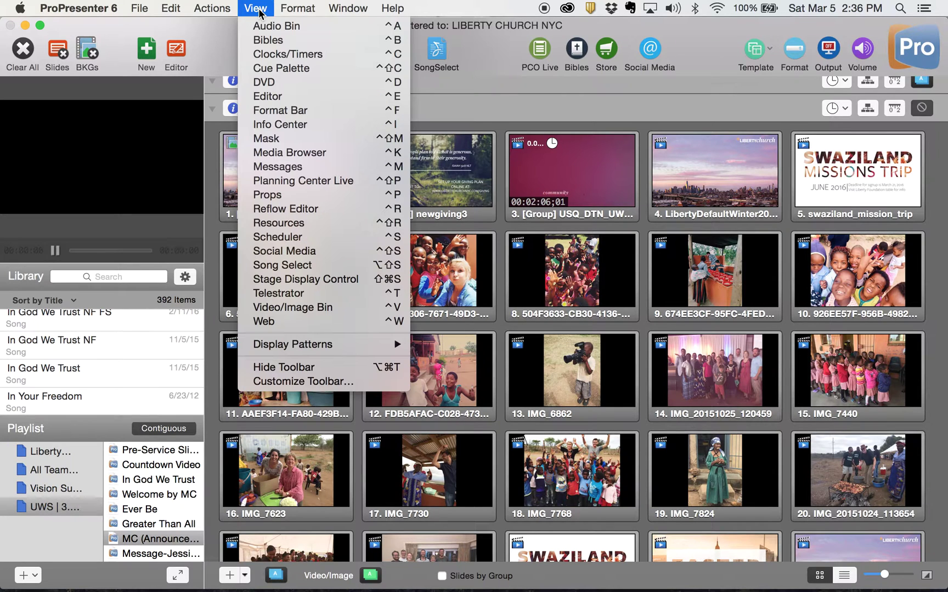
{"action": "left_click", "coordinate": [284, 378]}
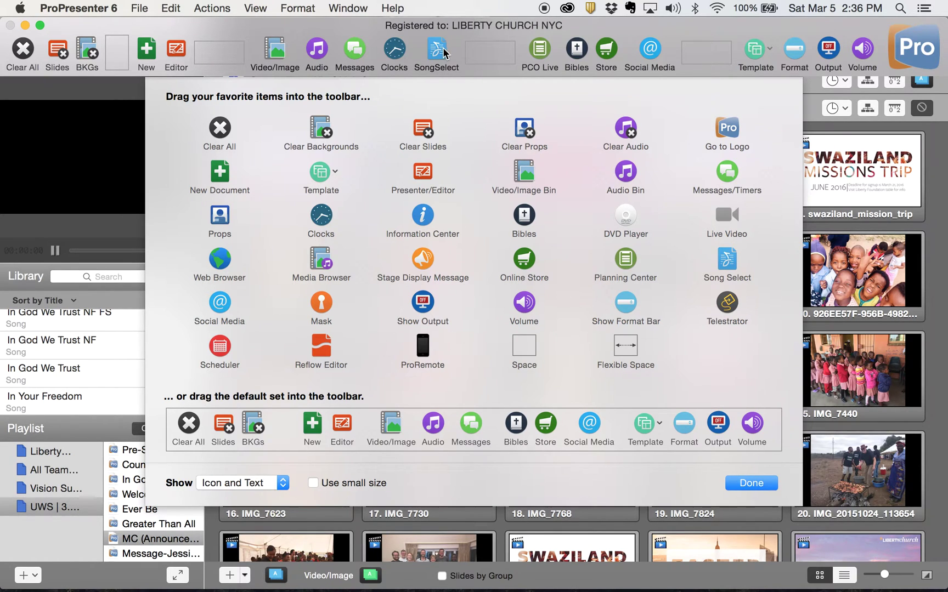
{"action": "left_click_drag", "start_coordinate": [319, 218], "coordinate": [366, 82]}
{"action": "left_click", "coordinate": [734, 487]}
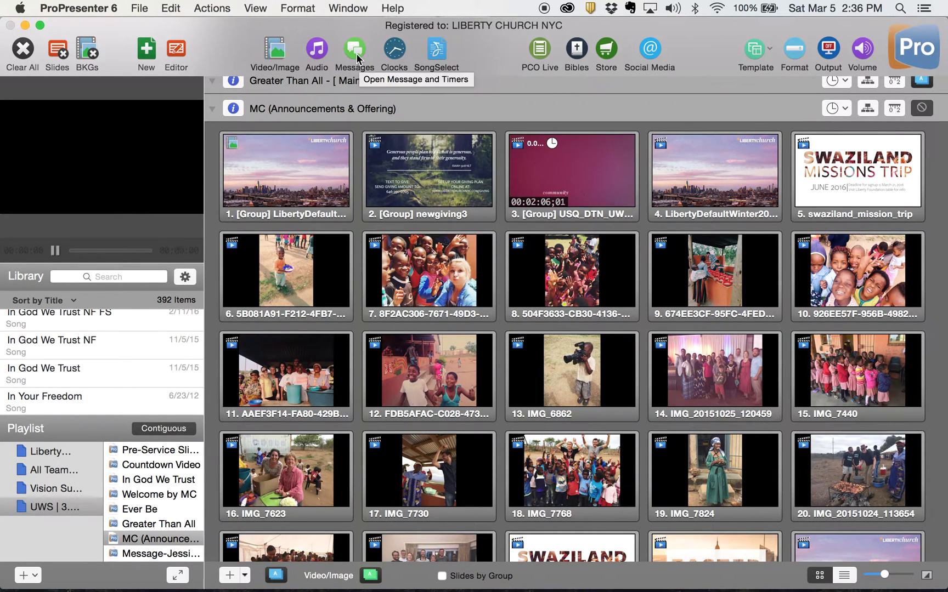
- Open Messages, switch editing mode off and back on, and select the Message item
{"action": "left_click", "coordinate": [356, 53]}
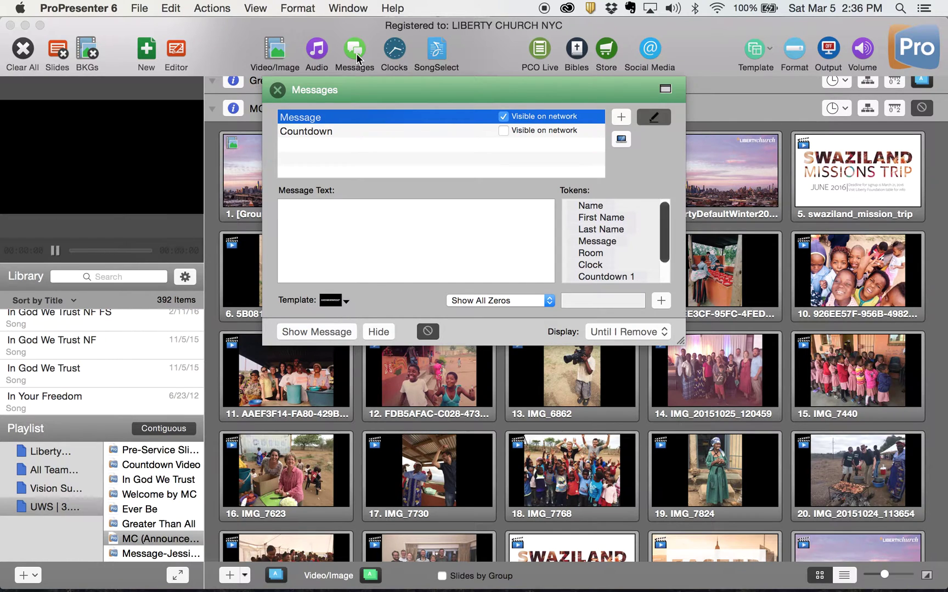
{"action": "left_click", "coordinate": [655, 119]}
{"action": "left_click", "coordinate": [655, 122]}
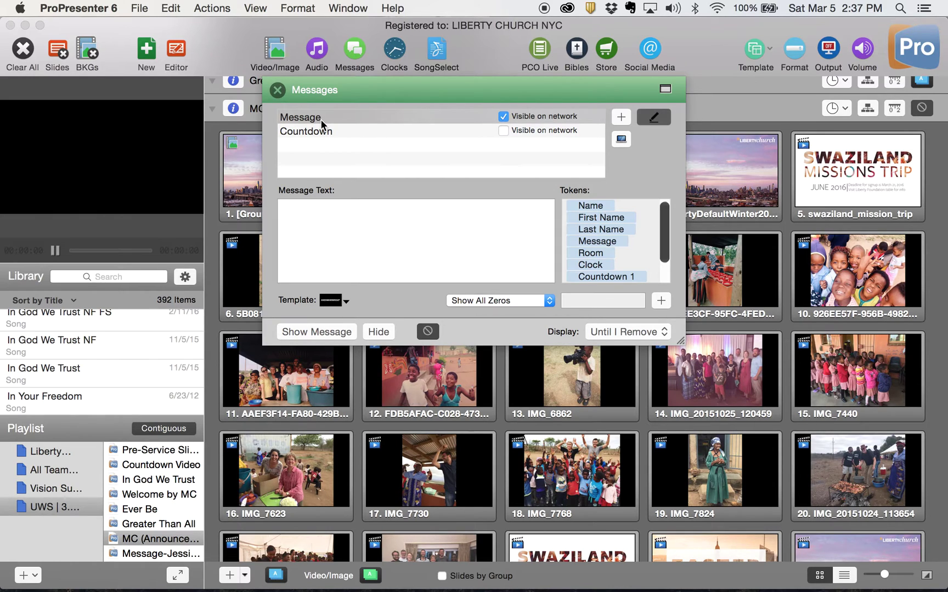
{"action": "left_click", "coordinate": [321, 120]}
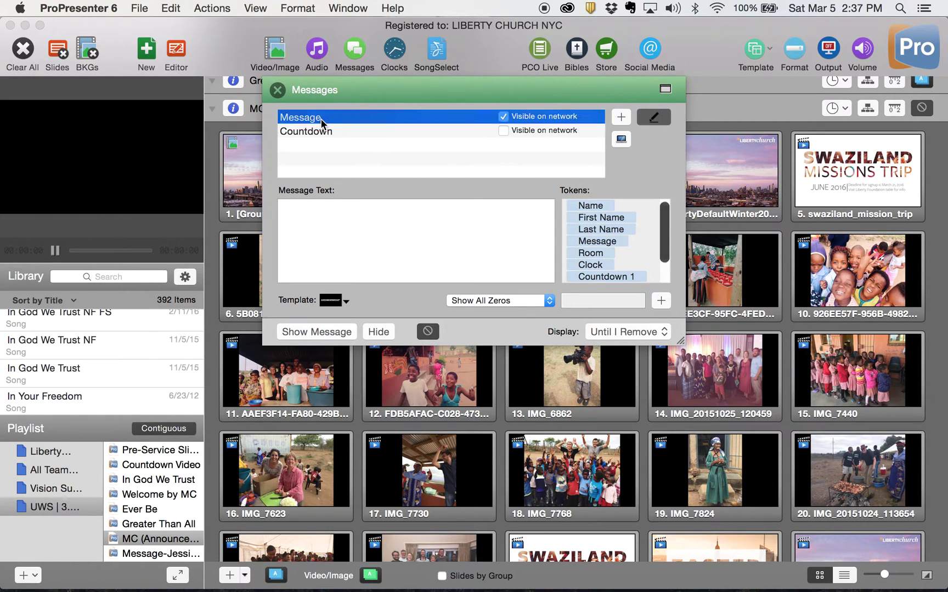
{"action": "left_click", "coordinate": [346, 301]}
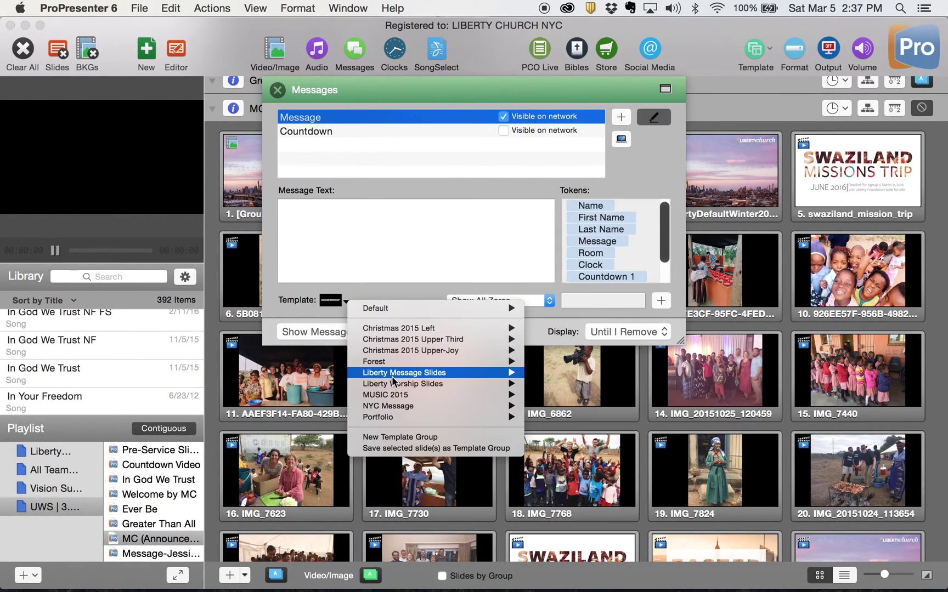
- Apply the Liberty Message Slides > Child # template to the Message
{"action": "mouse_move", "coordinate": [391, 377]}
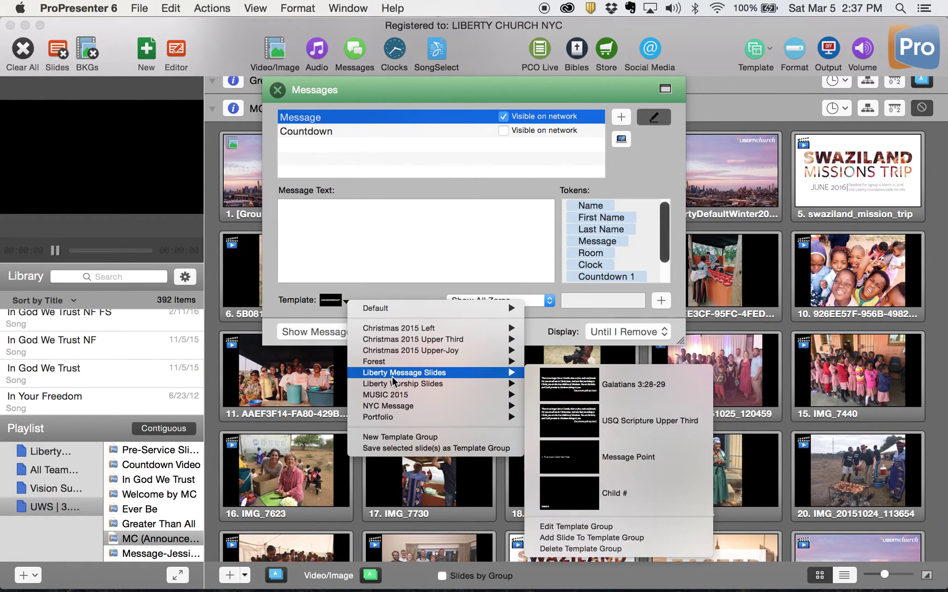
{"action": "left_click", "coordinate": [638, 497]}
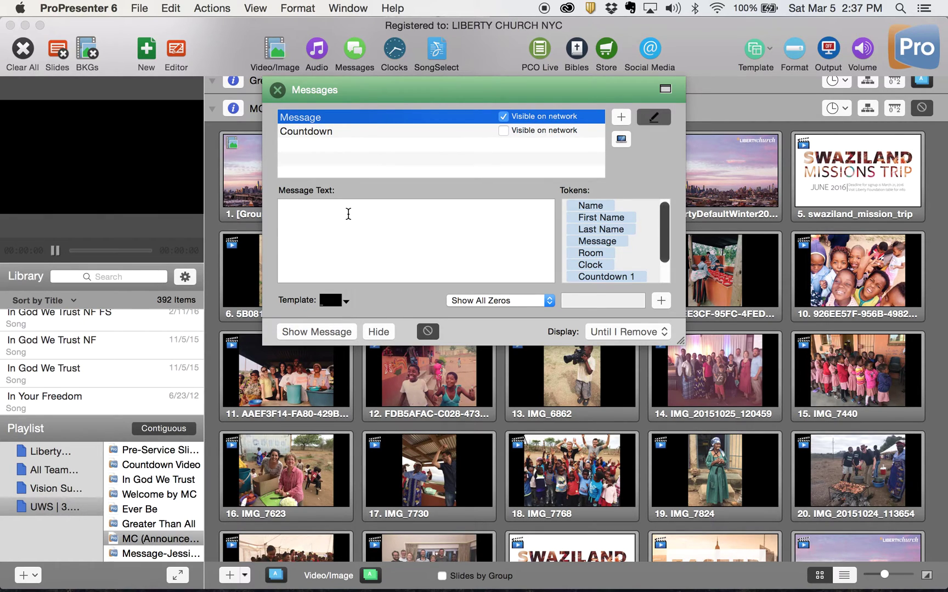
{"action": "left_click", "coordinate": [349, 214]}
- Type 'CHILD #' as the message text, correcting a typo
{"action": "type", "text": "Chri"}
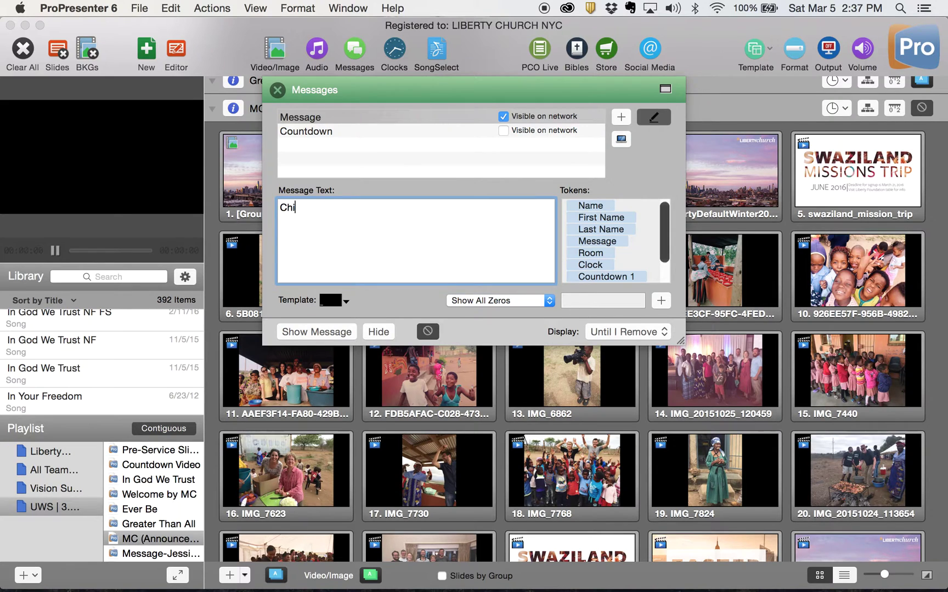
{"action": "key", "text": "BackSpace"}
{"action": "key", "text": "BackSpace"}
{"action": "key", "text": "BackSpace"}
{"action": "type", "text": "HILD #"}
- Replace it with 'Would the parents of', a Name token, then 'come to room'
{"action": "left_click", "coordinate": [369, 208]}
{"action": "left_click_drag", "start_coordinate": [370, 208], "coordinate": [273, 208]}
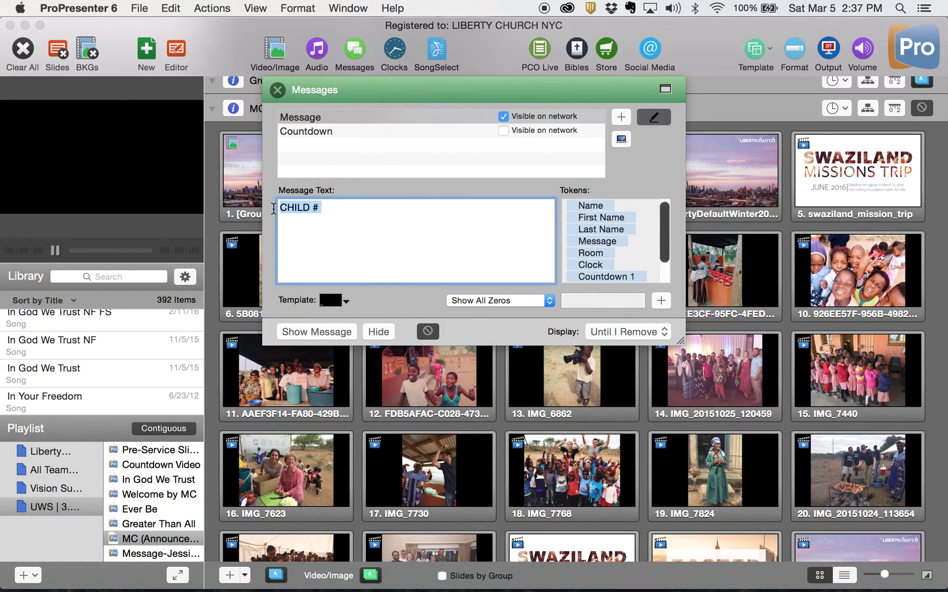
{"action": "type", "text": "Would the "}
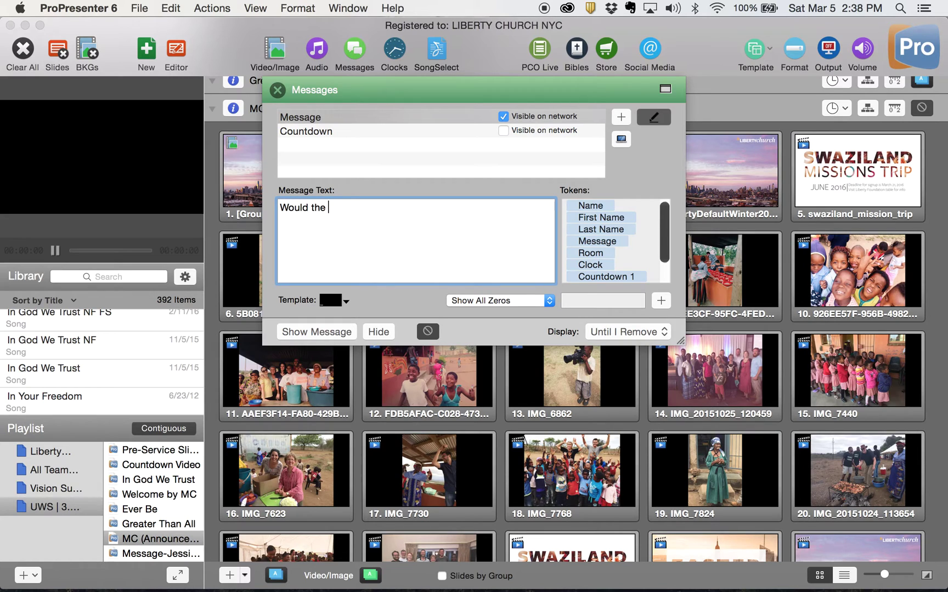
{"action": "type", "text": "parents of"}
{"action": "left_click_drag", "start_coordinate": [591, 206], "coordinate": [493, 212]}
{"action": "left_click", "coordinate": [485, 206]}
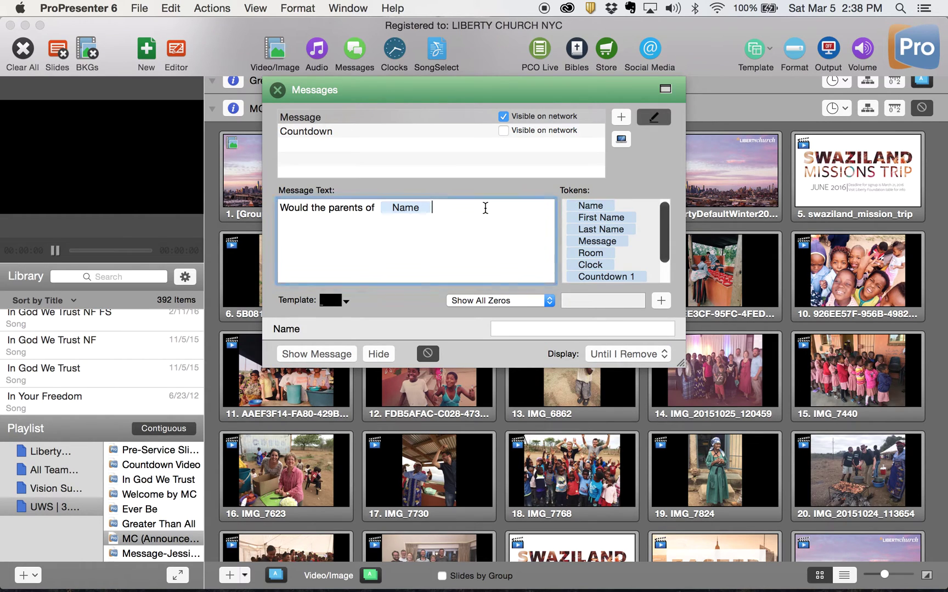
{"action": "type", "text": "come to room"}
- Add the Room token at the end and clear its 4B value
{"action": "left_click_drag", "start_coordinate": [587, 253], "coordinate": [438, 246]}
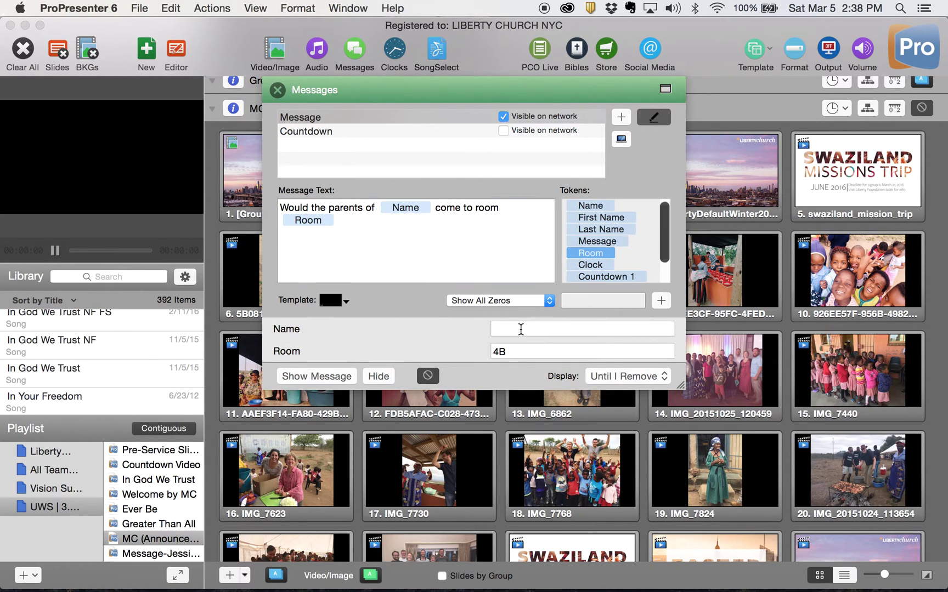
{"action": "left_click_drag", "start_coordinate": [521, 349], "coordinate": [485, 352]}
{"action": "key", "text": "BackSpace"}
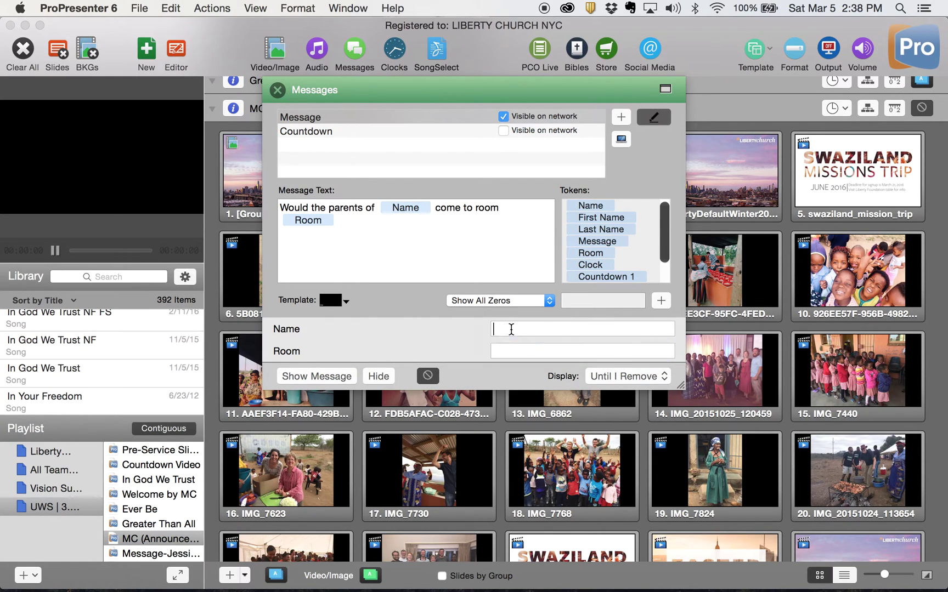
{"action": "left_click", "coordinate": [508, 328]}
- Enter the child's name and room 4B, and show the parents message on the output
{"action": "type", "text": "Johnny"}
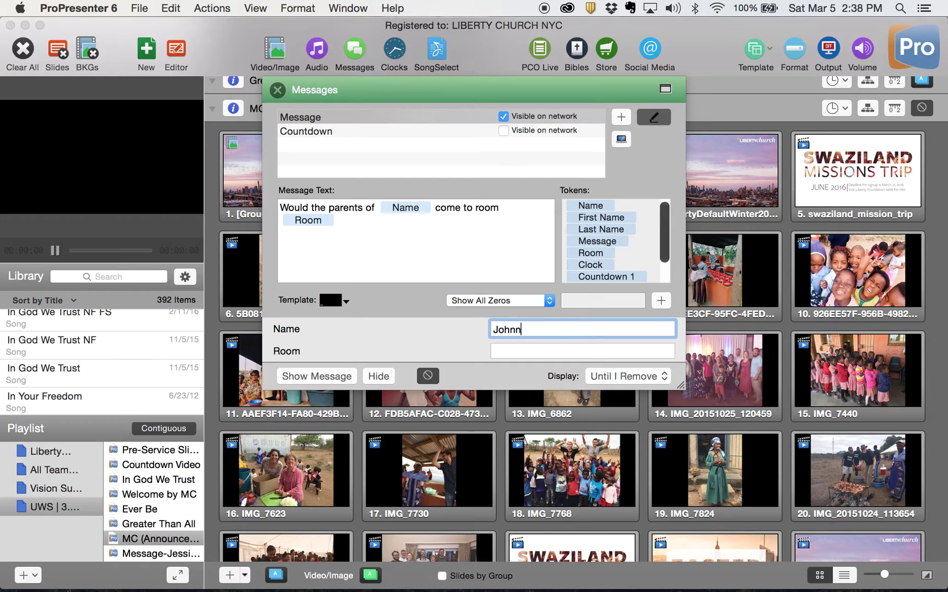
{"action": "left_click", "coordinate": [513, 349]}
{"action": "type", "text": "4"}
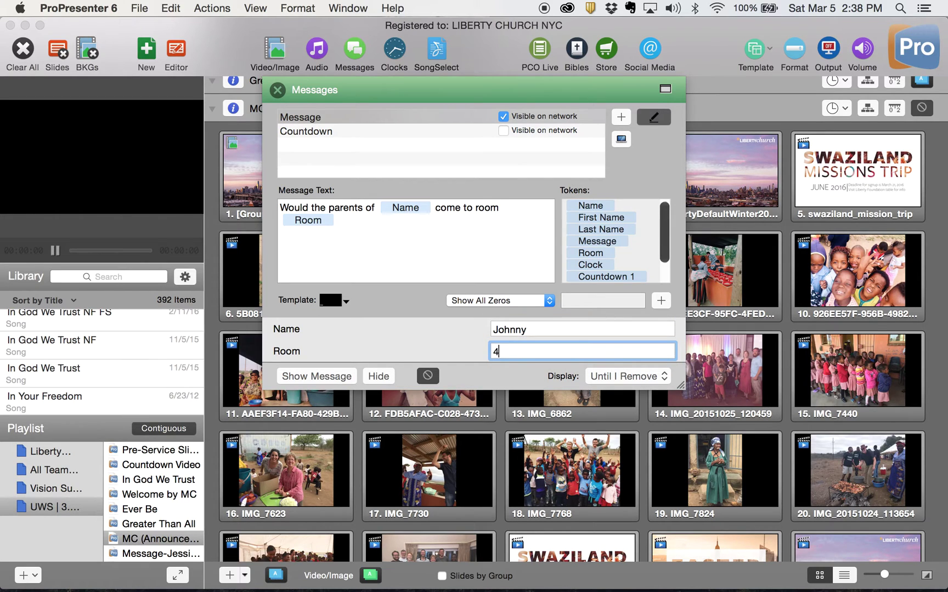
{"action": "type", "text": "B"}
{"action": "left_click", "coordinate": [321, 378]}
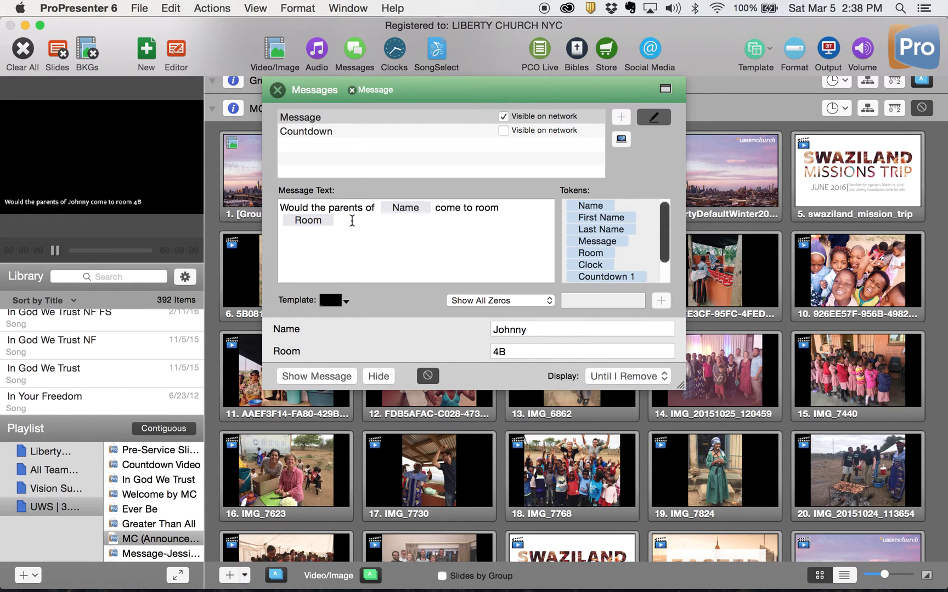
- Select and delete all of the message text
{"action": "left_click", "coordinate": [314, 221]}
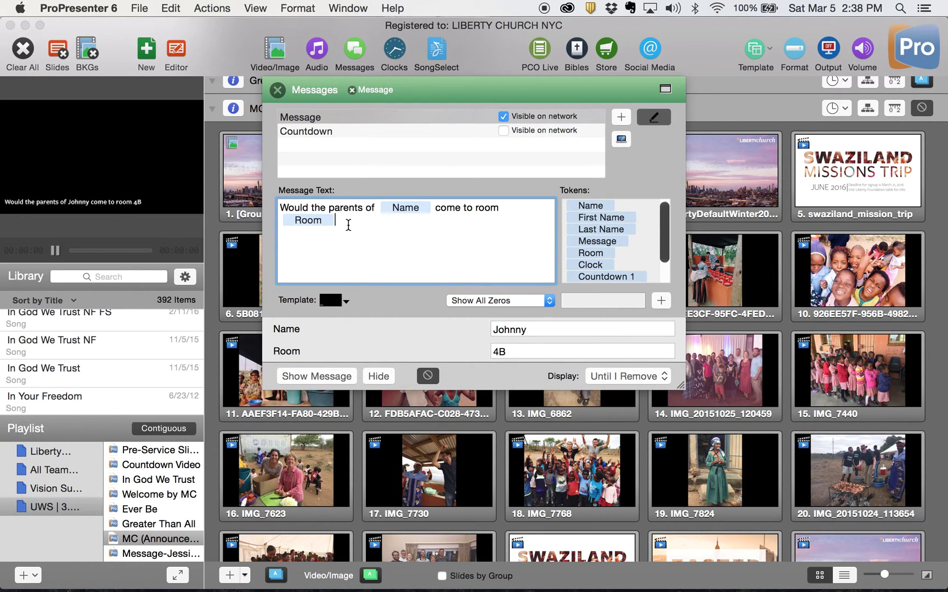
{"action": "left_click_drag", "start_coordinate": [349, 225], "coordinate": [277, 212]}
{"action": "key", "text": "BackSpace"}
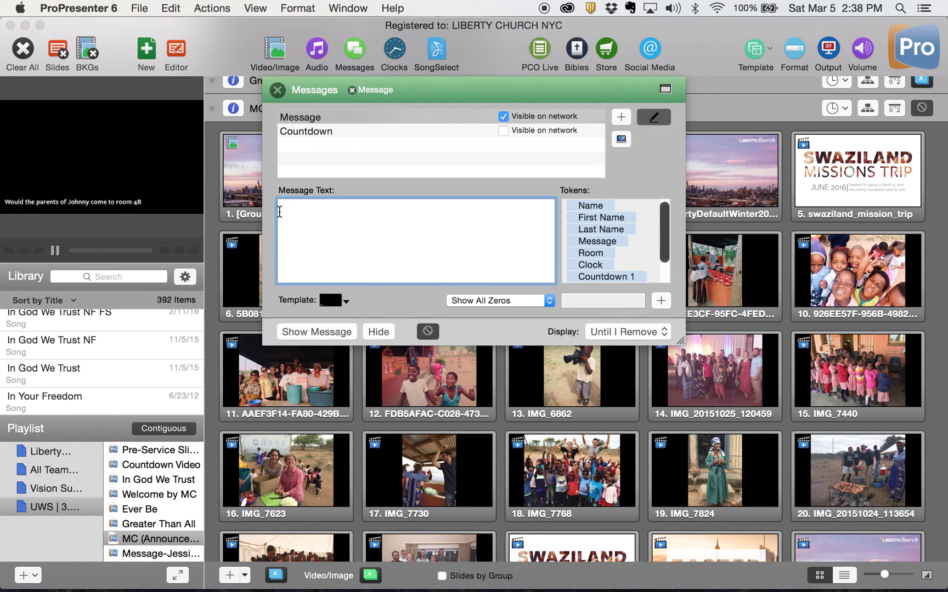
- Show 'CHILD # 4563' on the output, close Messages, and put slide 1 live
{"action": "type", "text": "CHILD"}
{"action": "type", "text": "S"}
{"action": "key", "text": "BackSpace"}
{"action": "type", "text": "# 4563"}
{"action": "left_click", "coordinate": [329, 330]}
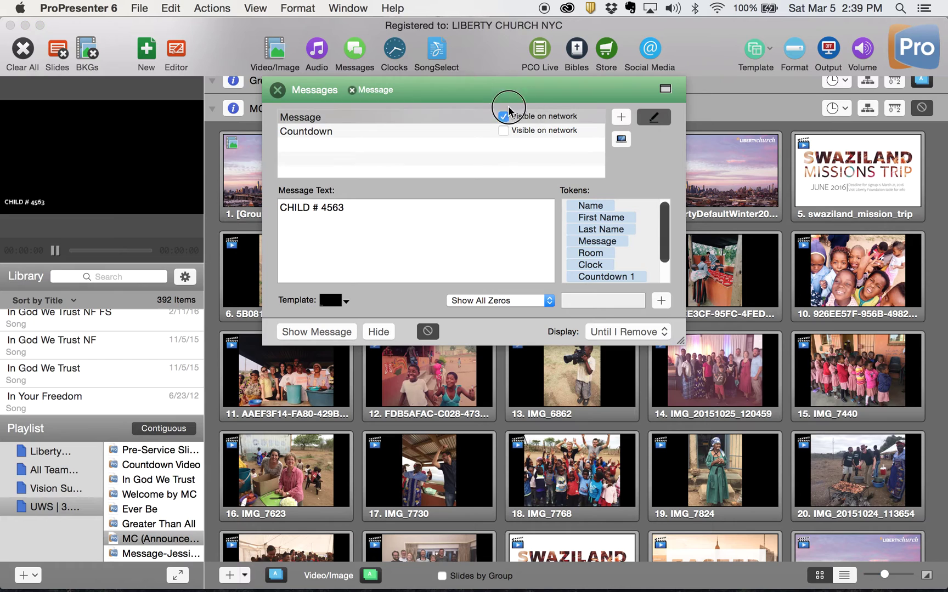
{"action": "left_click", "coordinate": [279, 91]}
{"action": "left_click", "coordinate": [307, 177]}
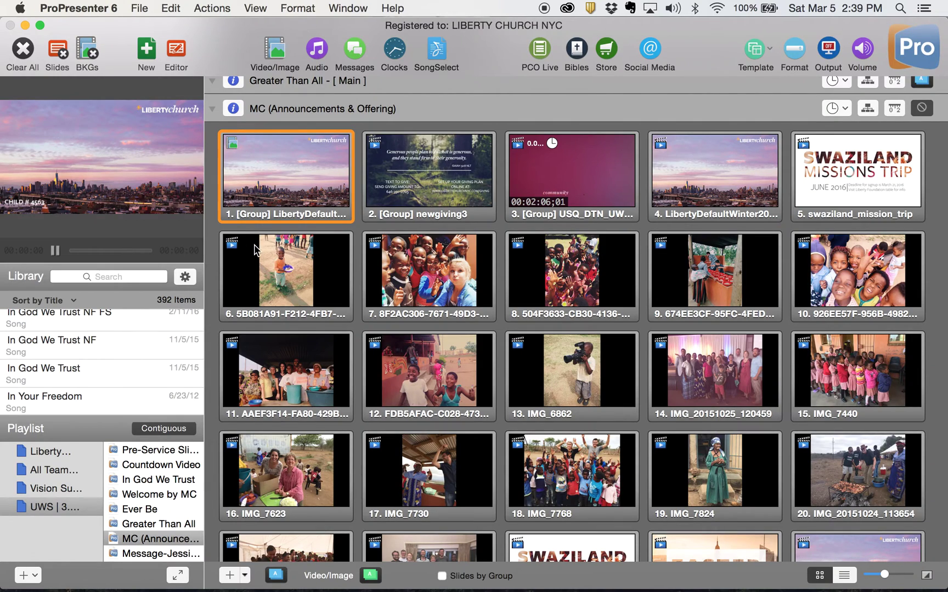
- Reopen Messages, keep Display at Until I Remove, and hide the CHILD # 4563 message
{"action": "left_click", "coordinate": [356, 52]}
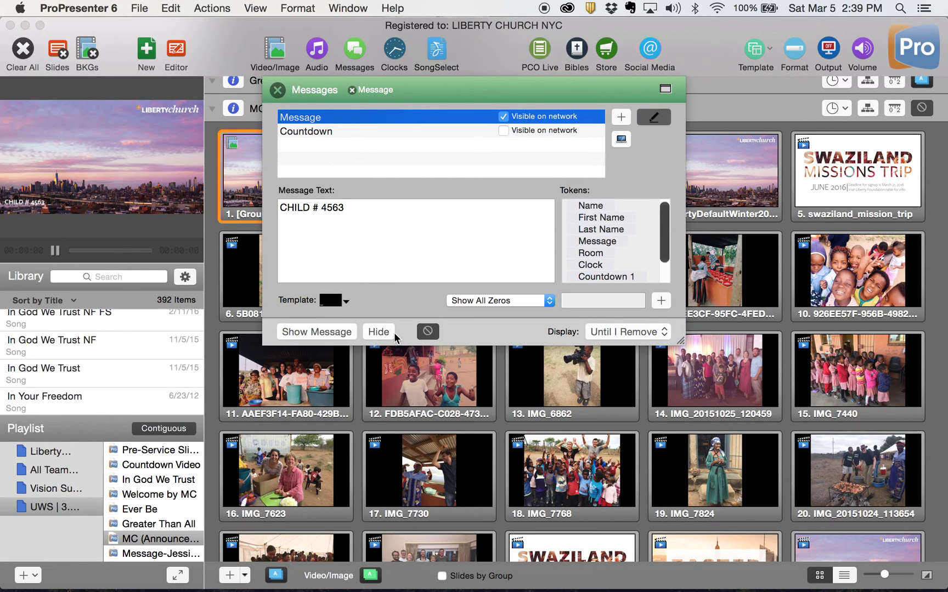
{"action": "left_click", "coordinate": [661, 333]}
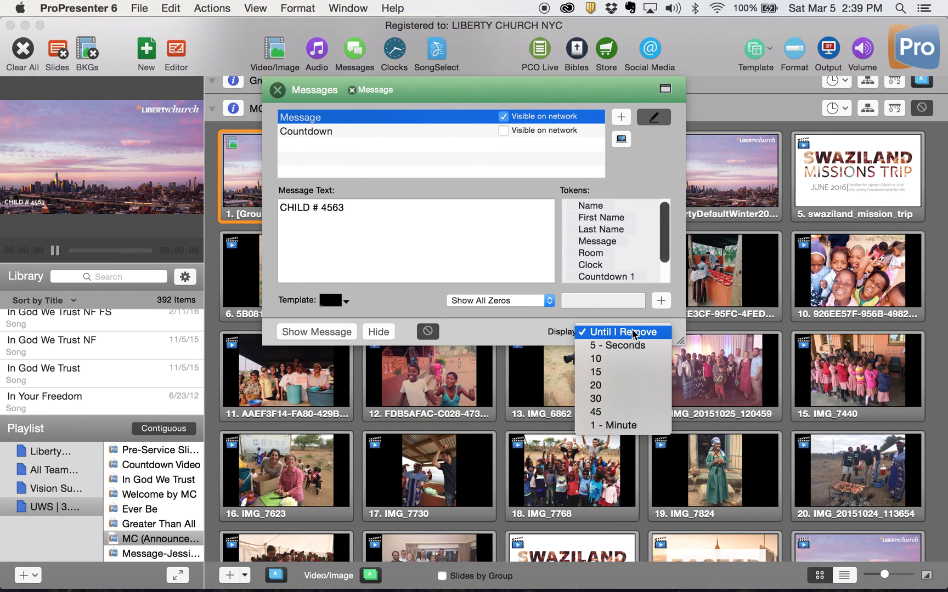
{"action": "left_click", "coordinate": [493, 324]}
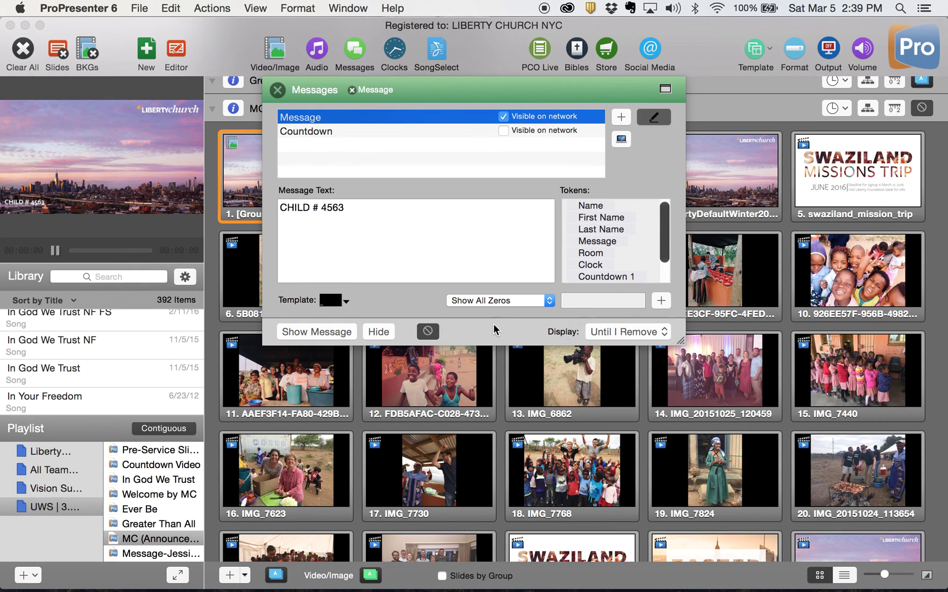
{"action": "left_click", "coordinate": [378, 333]}
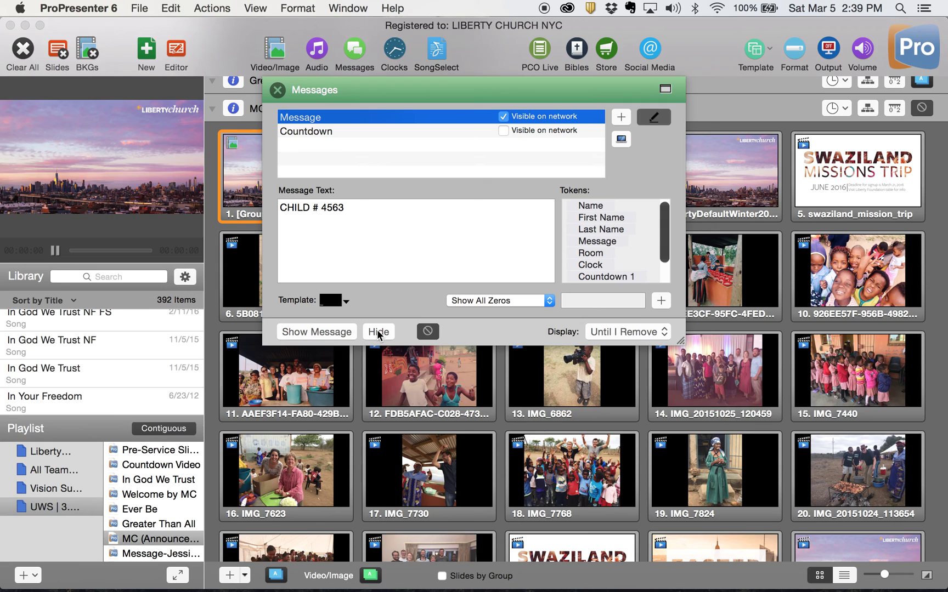